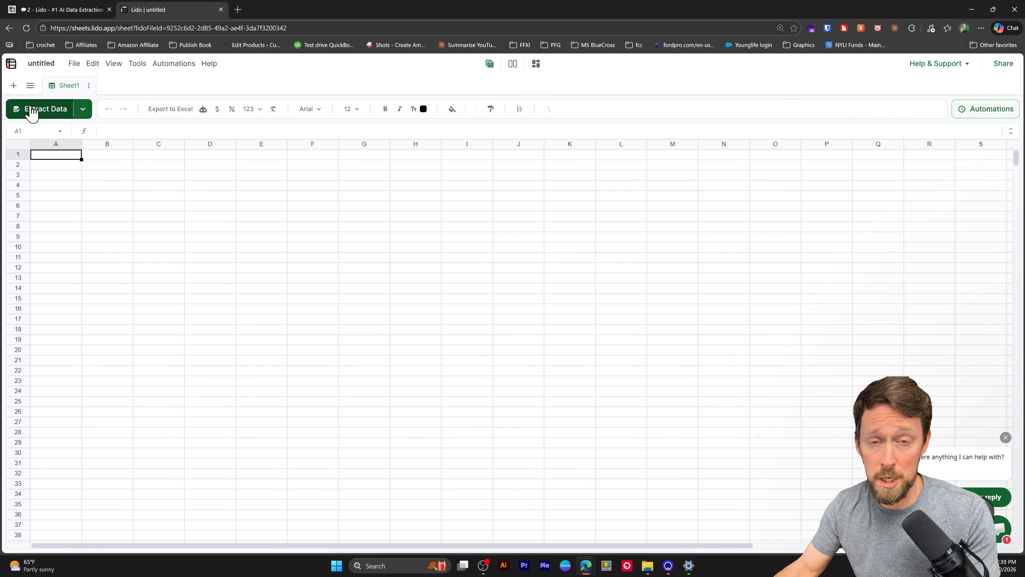
# Upload 01 Invoice Hand.png from the LIDO Example Images 2026 folder for data extraction.
pyautogui.click(32, 114)
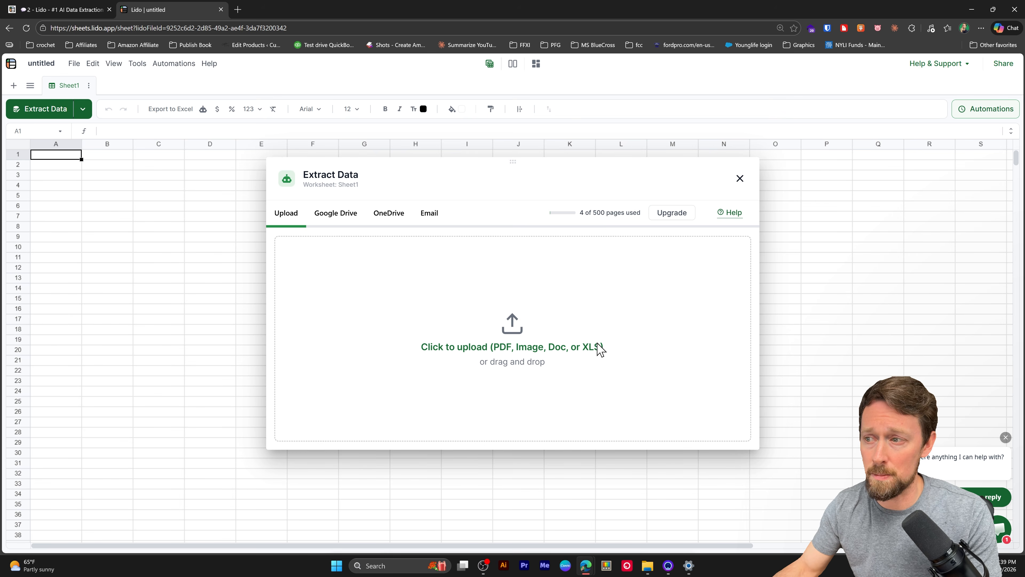
pyautogui.click(483, 355)
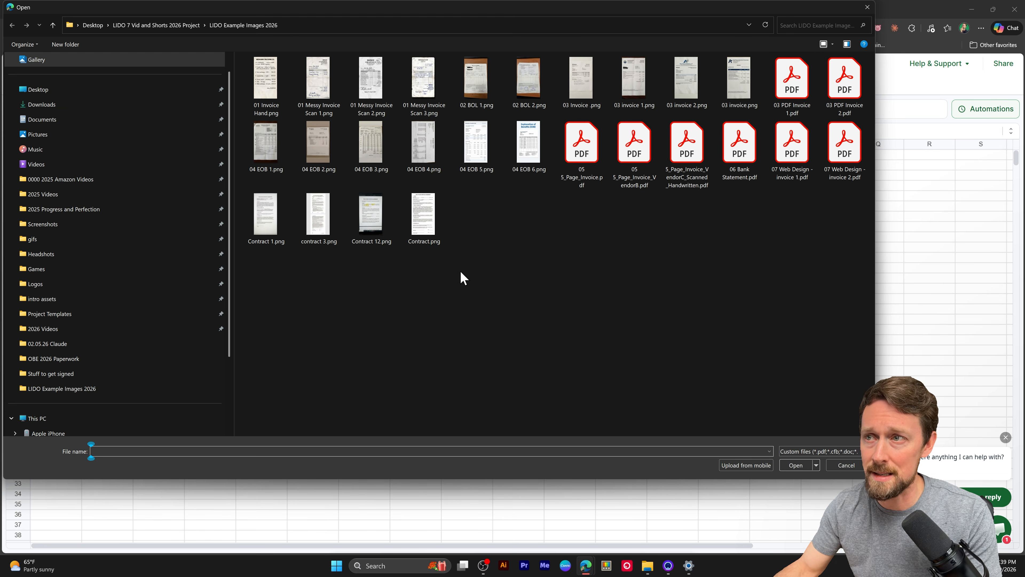
pyautogui.doubleClick(270, 82)
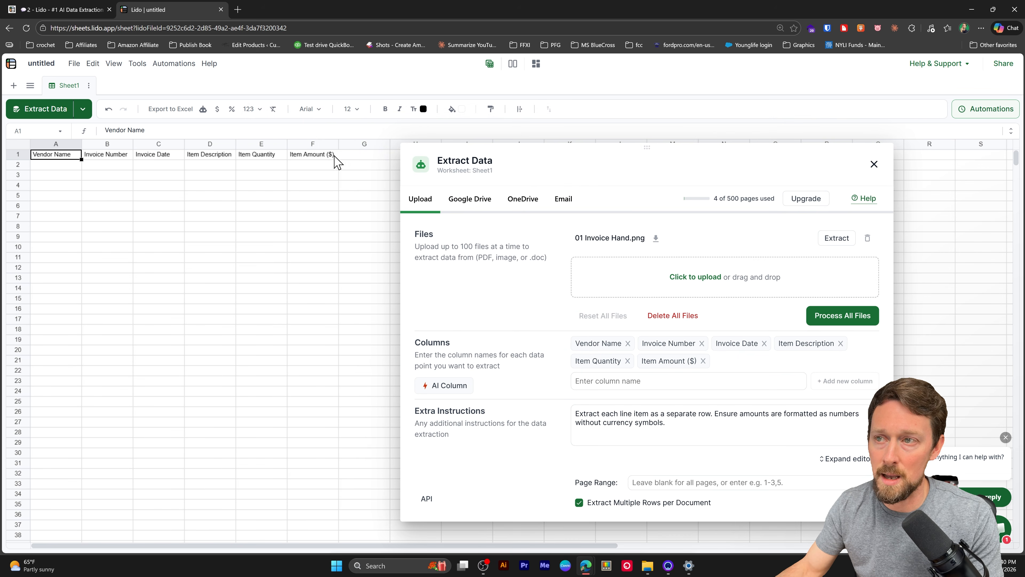
# Shorten the extraction column names Item Amount ($) to Item Amt and Item Quantity to Item Qty.
pyautogui.click(330, 159)
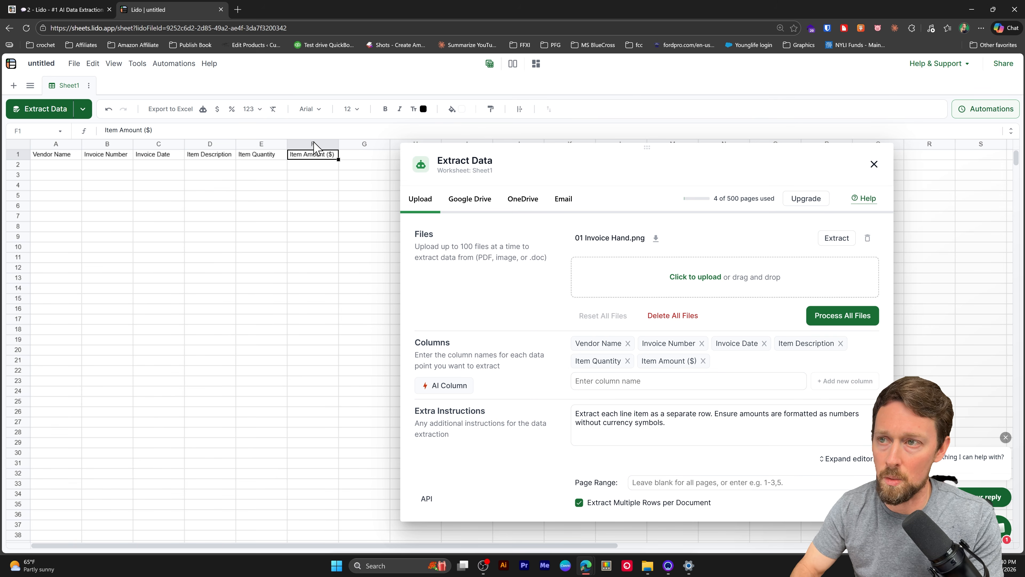
pyautogui.write('Item A')
pyautogui.press('Return')
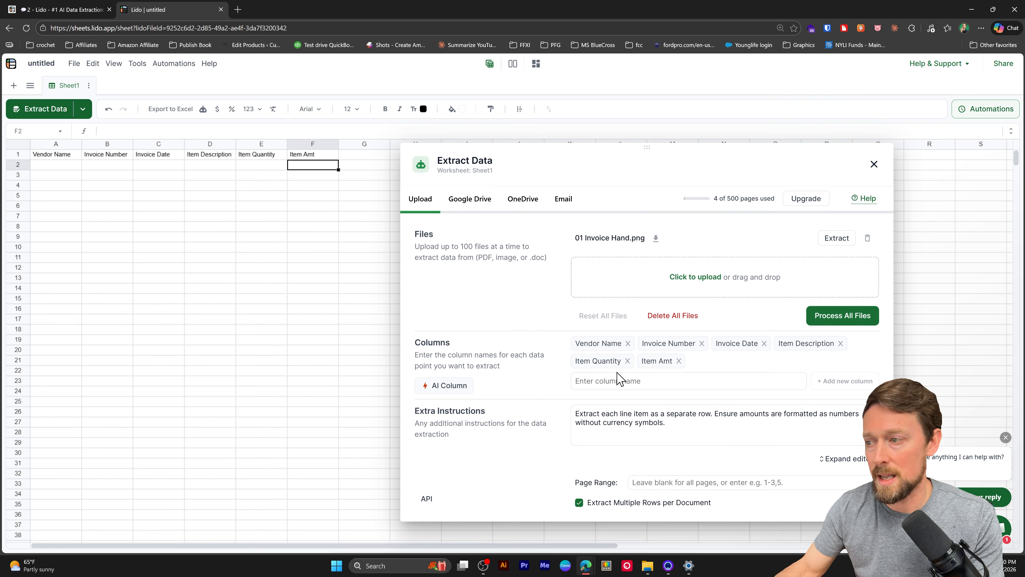
pyautogui.doubleClick(603, 361)
pyautogui.write('Q')
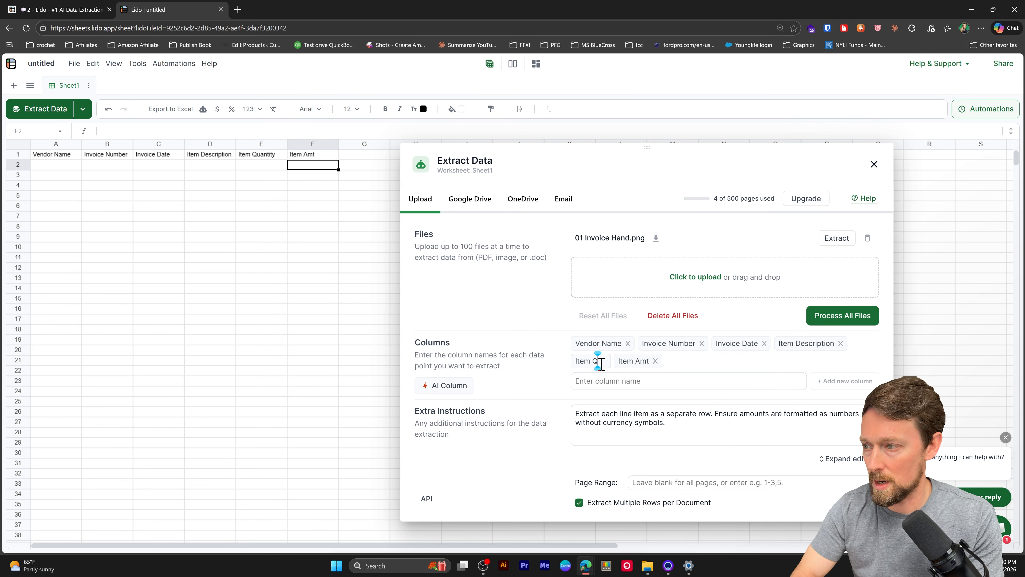
pyautogui.write('ty')
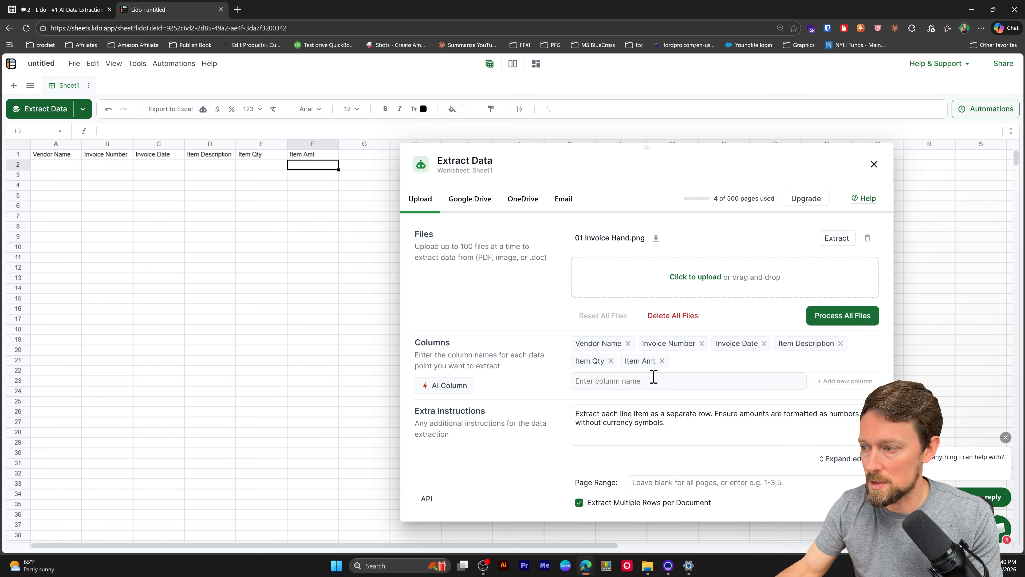
# Review the extra instructions and the 01 Invoice Hand.png image, and process all uploaded files.
pyautogui.moveTo(686, 428); pyautogui.dragTo(553, 402)
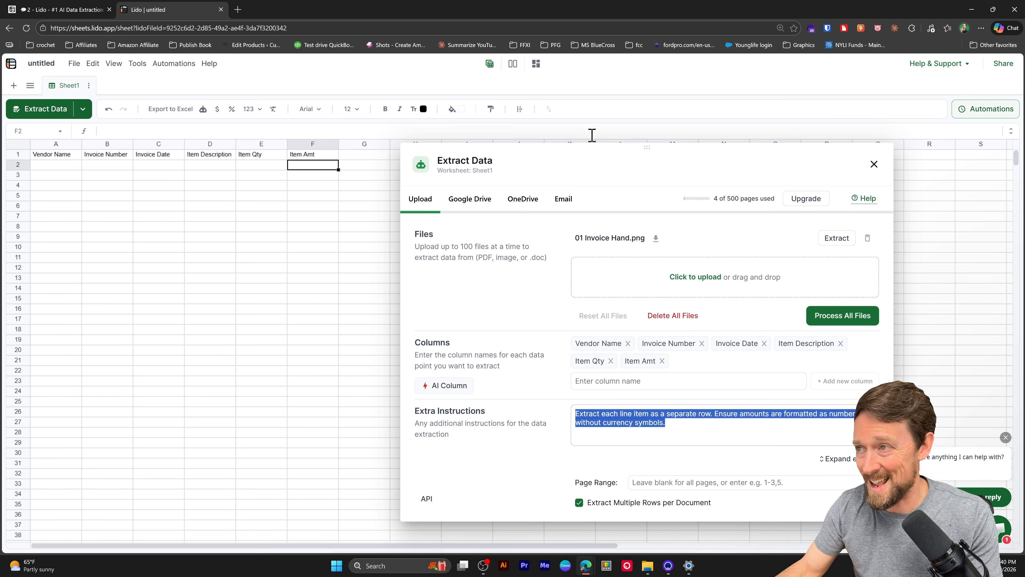
pyautogui.moveTo(603, 147); pyautogui.dragTo(401, 78)
pyautogui.click(500, 363)
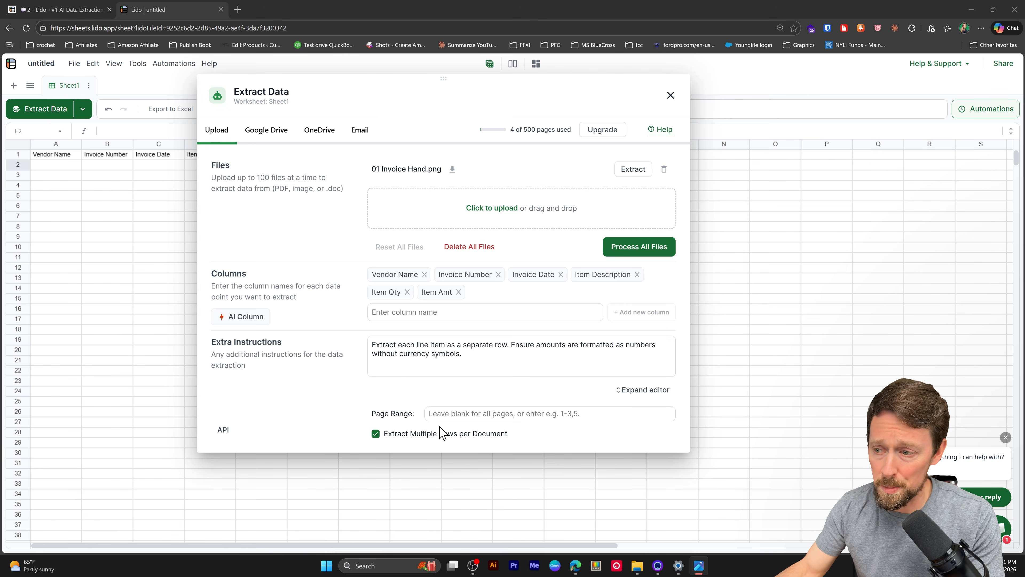
pyautogui.moveTo(1024, 95); pyautogui.dragTo(567, 61)
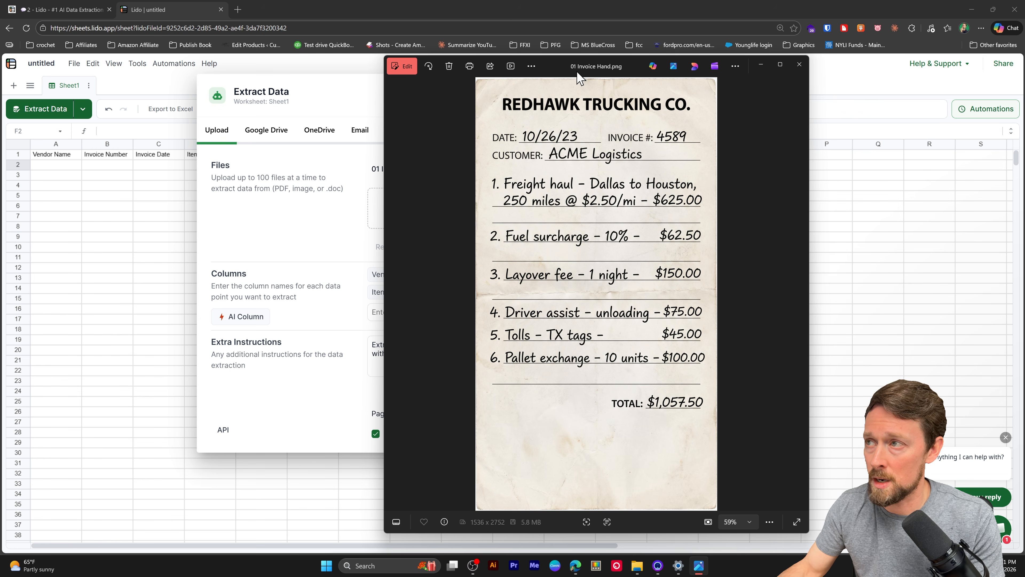
pyautogui.moveTo(582, 66); pyautogui.dragTo(1024, 65)
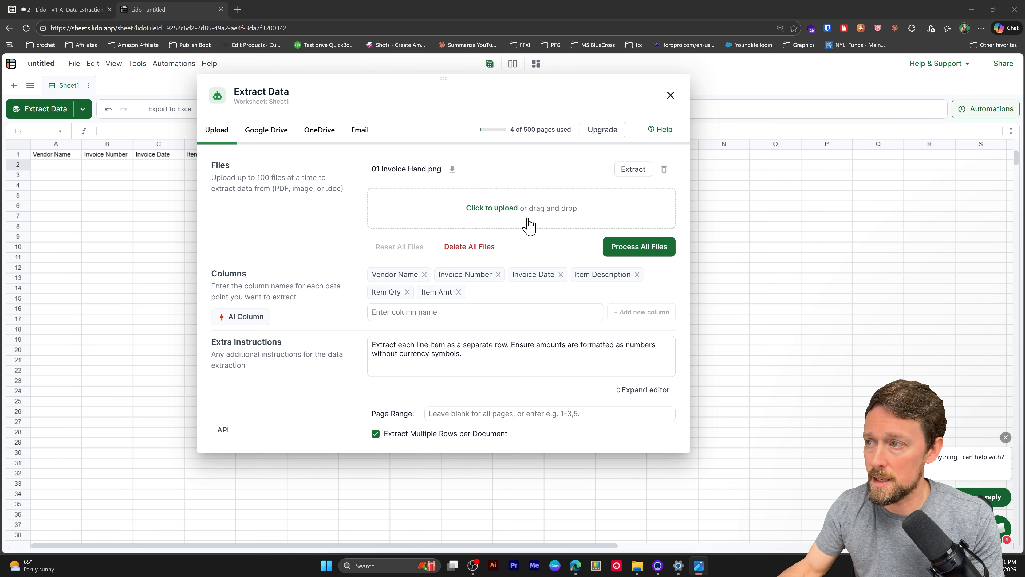
pyautogui.click(638, 249)
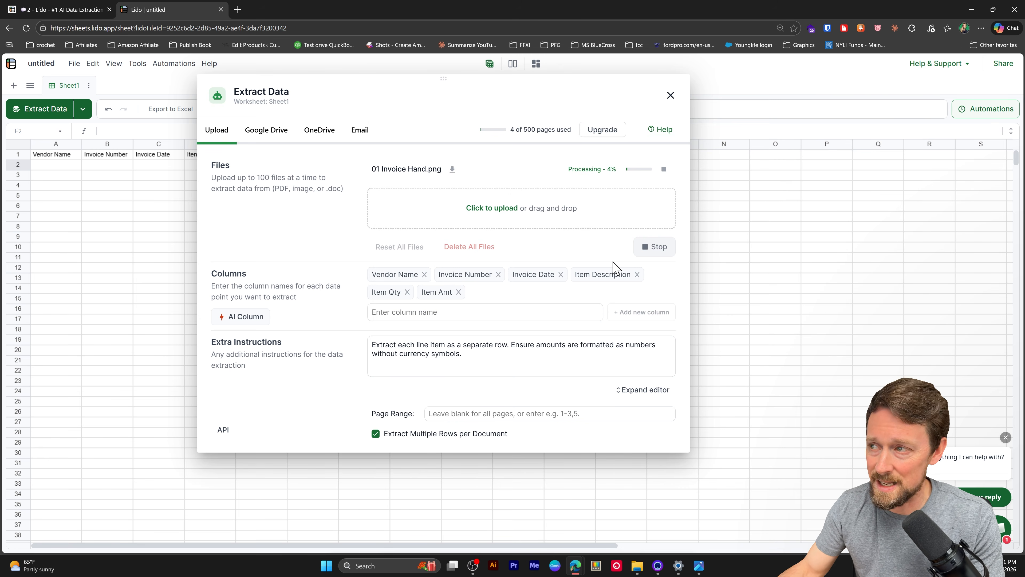
pyautogui.moveTo(613, 171)
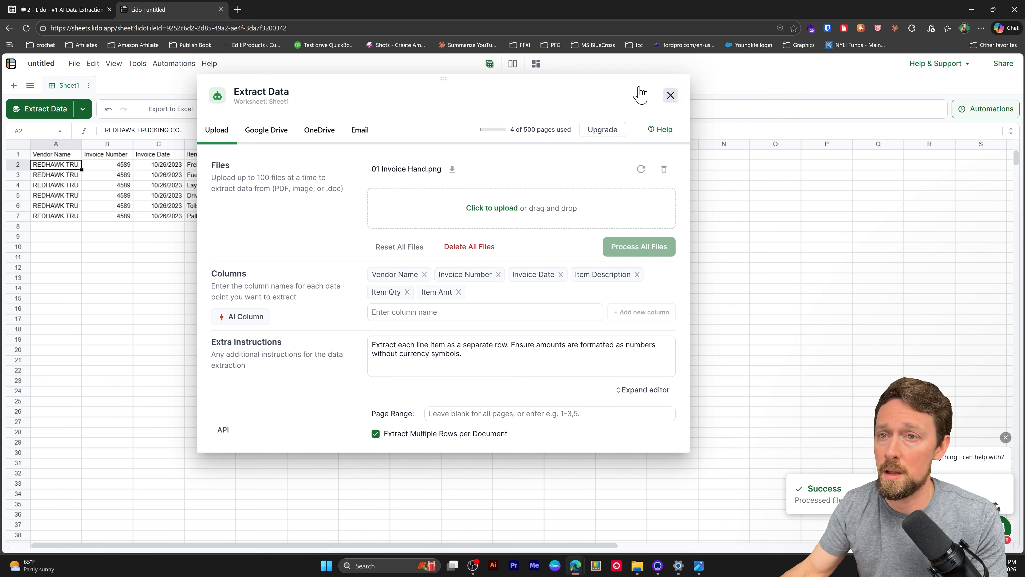
# Compare the extracted vendor names and invoice numbers with the original invoice image beside the sheet.
pyautogui.moveTo(355, 77); pyautogui.dragTo(548, 56)
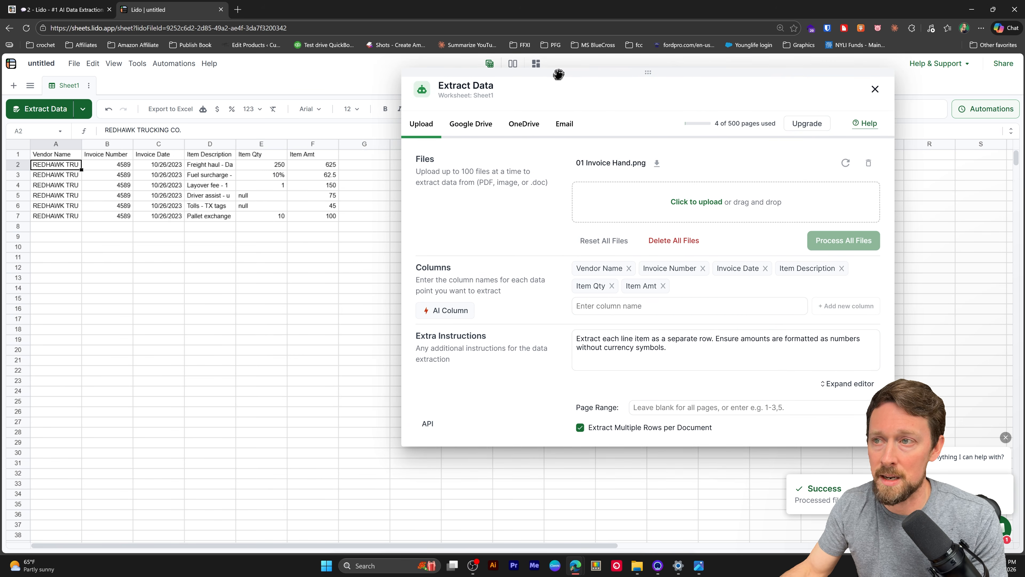
pyautogui.moveTo(1024, 101); pyautogui.dragTo(637, 53)
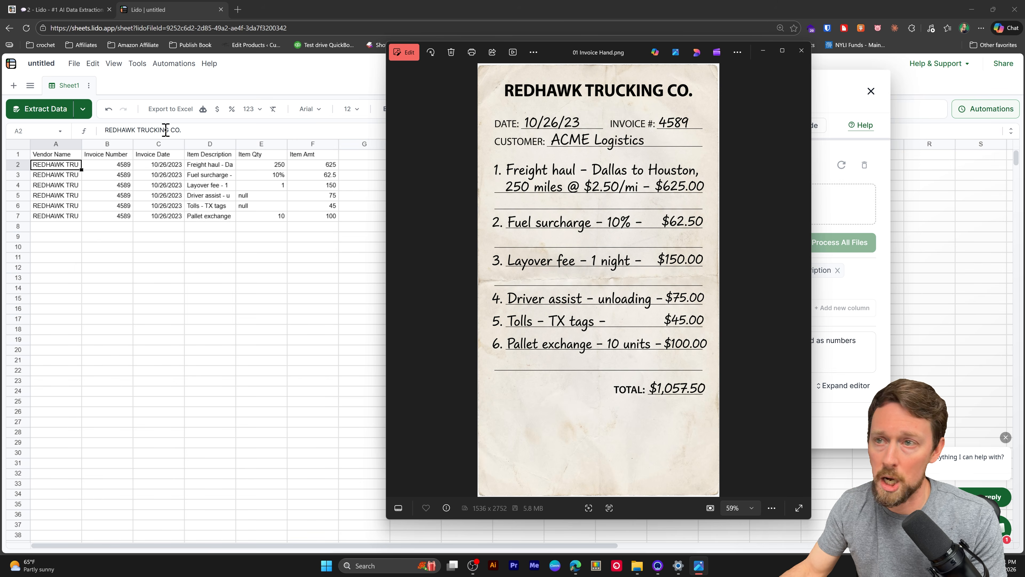
pyautogui.moveTo(62, 167); pyautogui.dragTo(55, 205)
pyautogui.hotkey('alt', 'Tab')
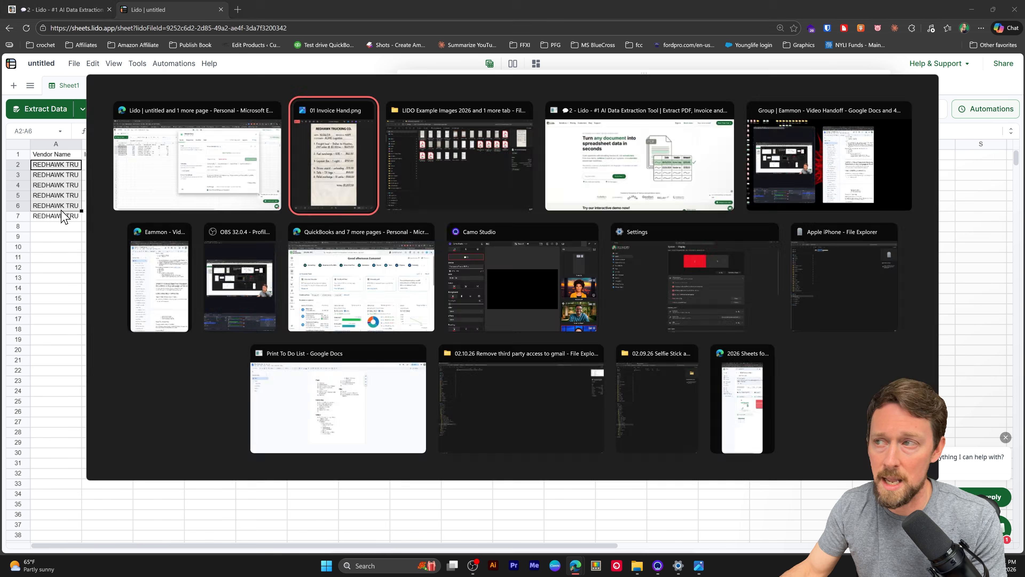
pyautogui.moveTo(113, 163); pyautogui.dragTo(100, 216)
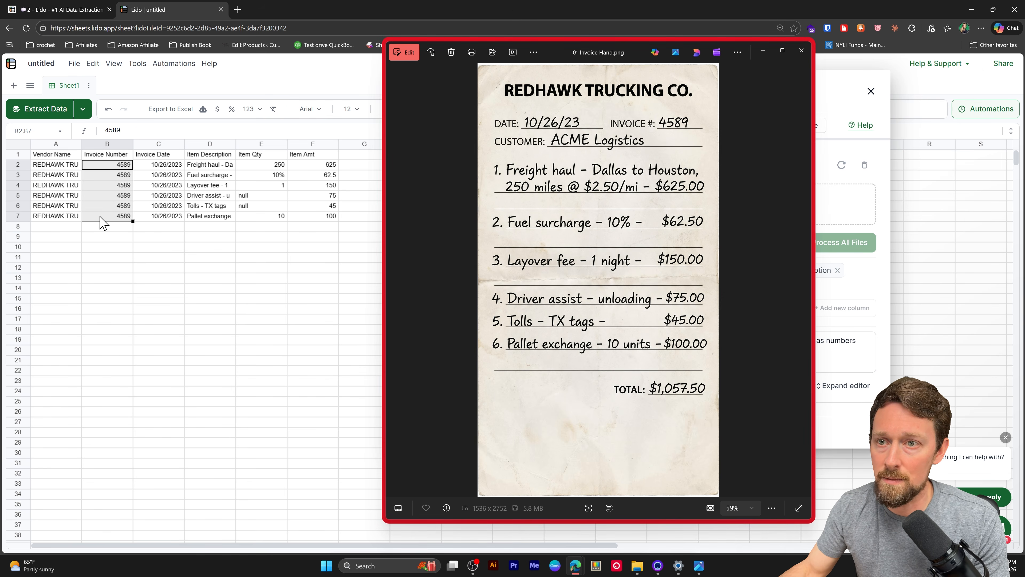
pyautogui.click(802, 126)
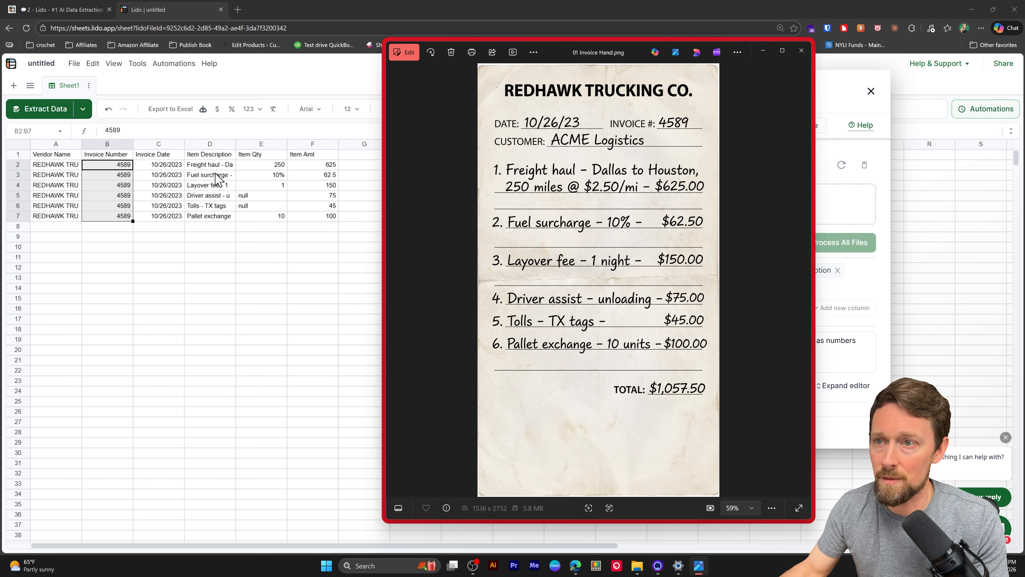
# Widen the Item Description column and check the extracted line items against the invoice image.
pyautogui.click(241, 145)
pyautogui.moveTo(236, 144); pyautogui.dragTo(238, 238)
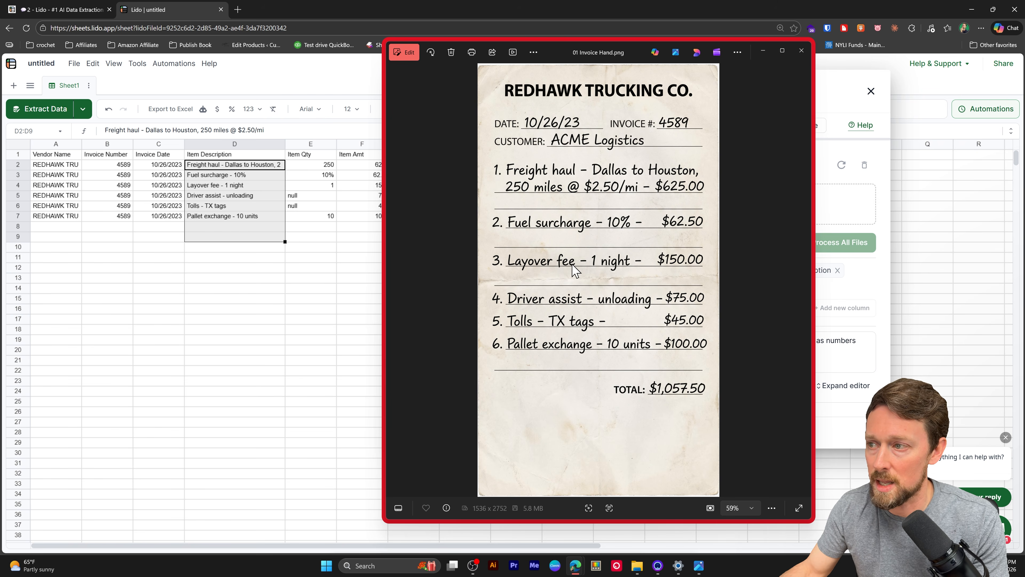
pyautogui.click(215, 218)
pyautogui.press('Right')
pyautogui.press('Right')
pyautogui.press('Right')
# Sum the item amounts with =SUM(F2:F7) in cell F8 to check the invoice total, and clear the cell.
pyautogui.moveTo(589, 49); pyautogui.dragTo(667, 44)
pyautogui.moveTo(363, 165); pyautogui.dragTo(369, 223)
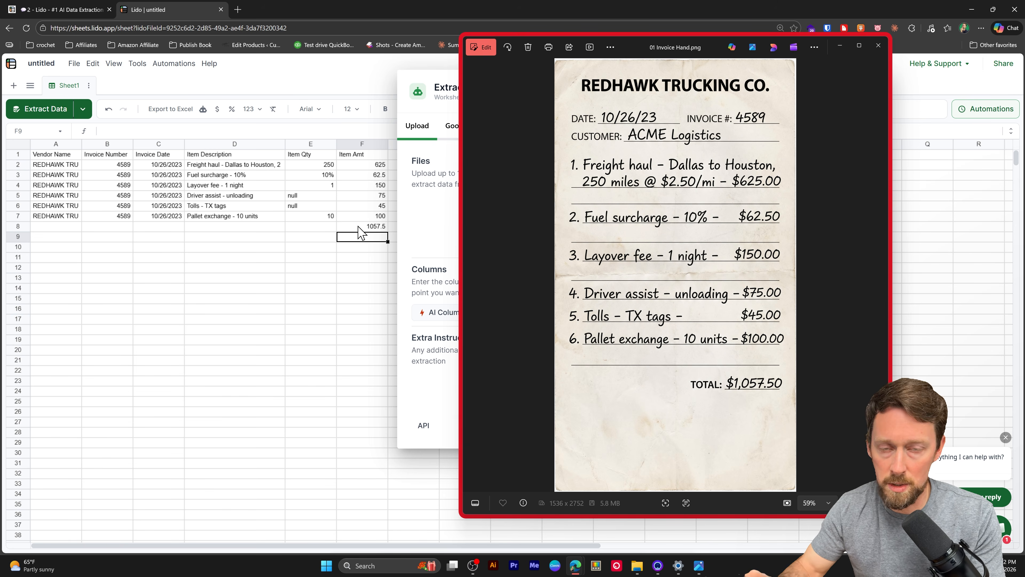
pyautogui.click(358, 226)
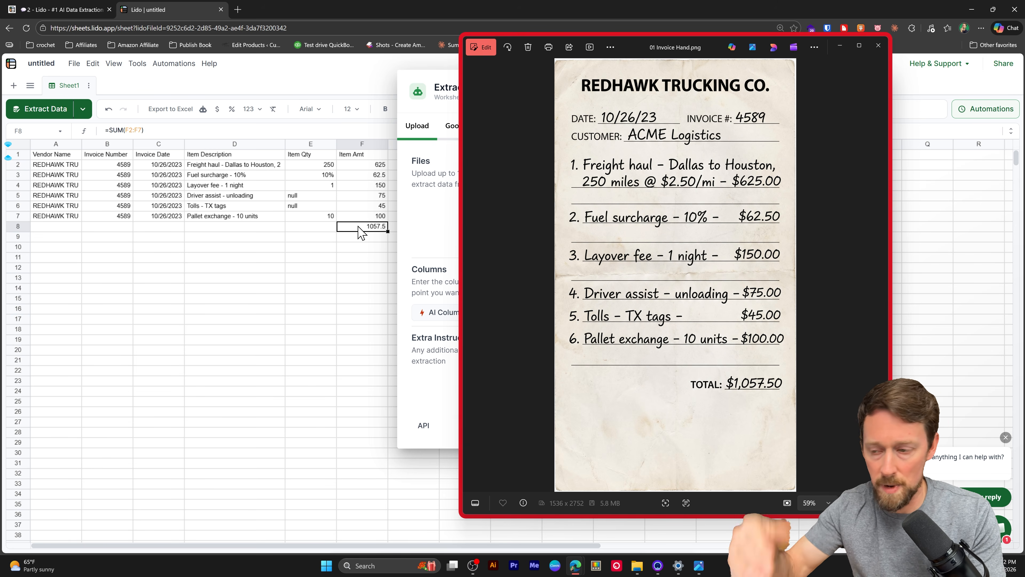
pyautogui.press('Delete')
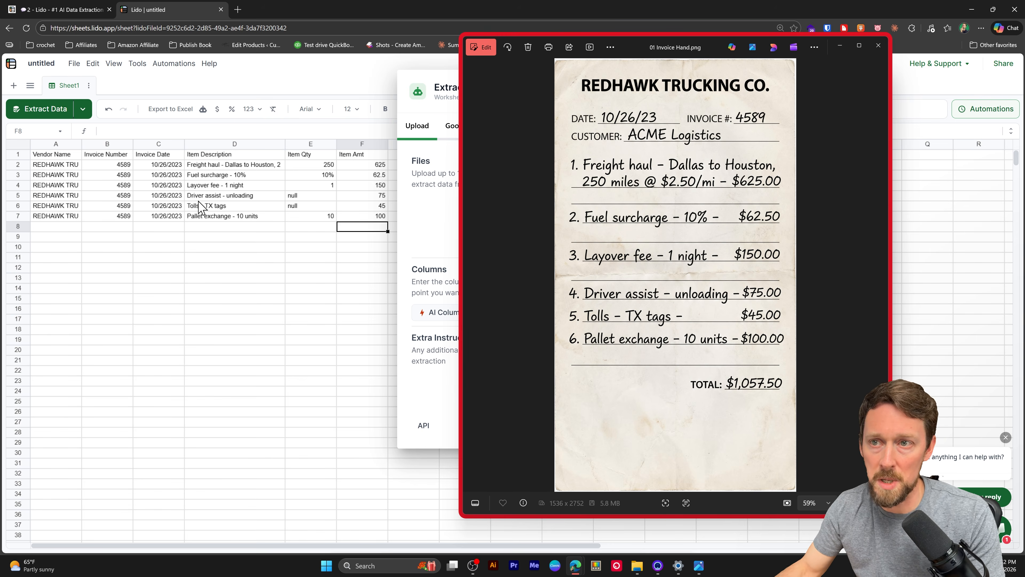
# View the second handwritten invoice image and add Screenshot 2026-02-10 143217.png to the files for extraction.
pyautogui.click(881, 48)
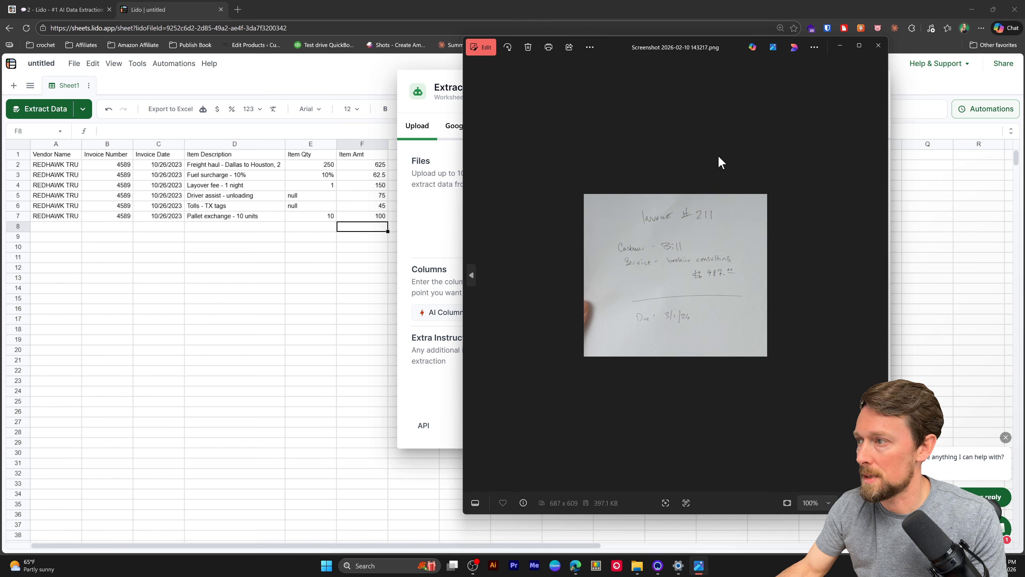
pyautogui.scroll(5, 685, 311)
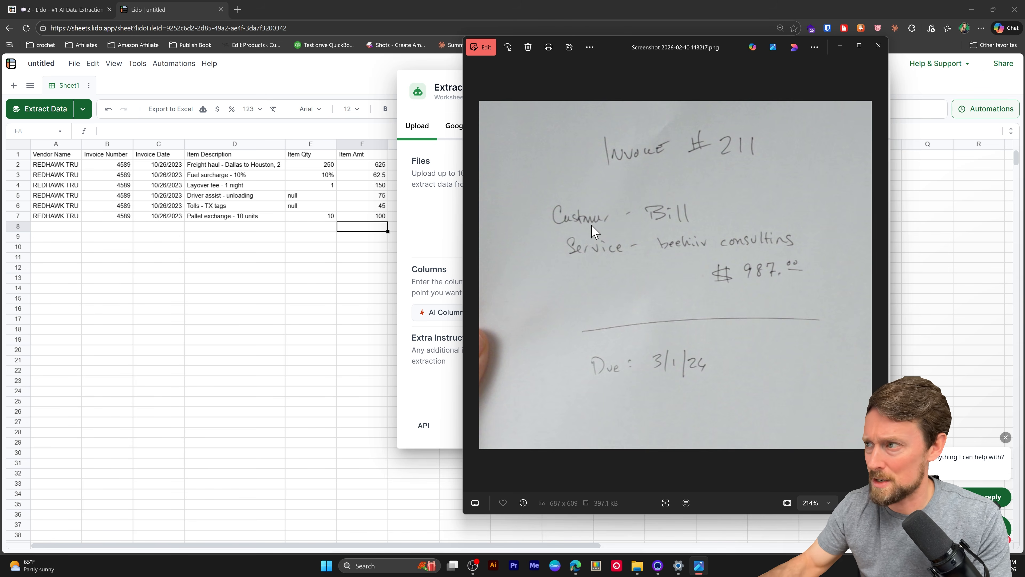
pyautogui.click(878, 45)
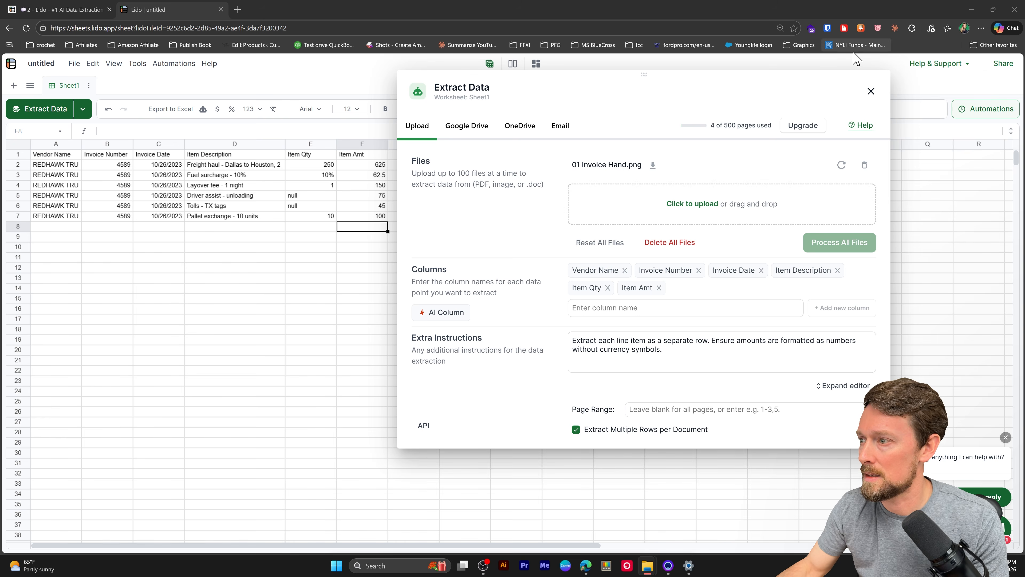
pyautogui.moveTo(1024, 299); pyautogui.dragTo(649, 192)
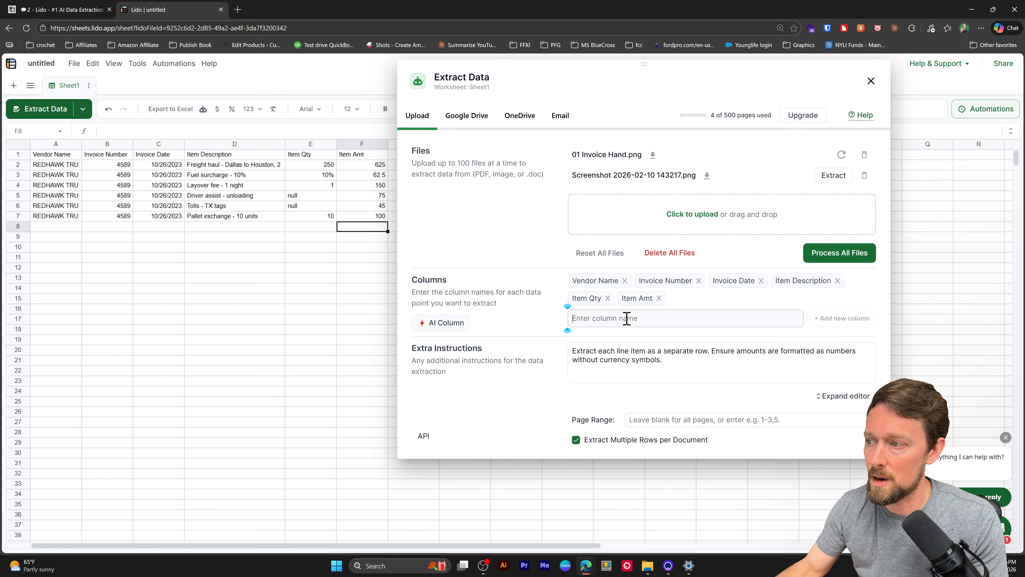
# Add a Customer column and extract only the data from Screenshot 2026-02-10 143217.png.
pyautogui.write('Customer')
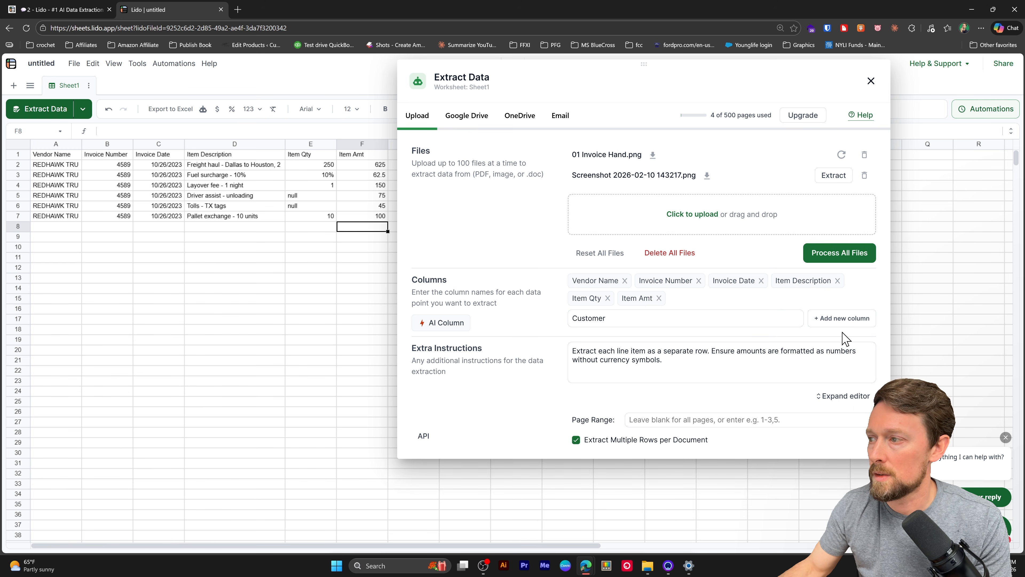
pyautogui.click(842, 319)
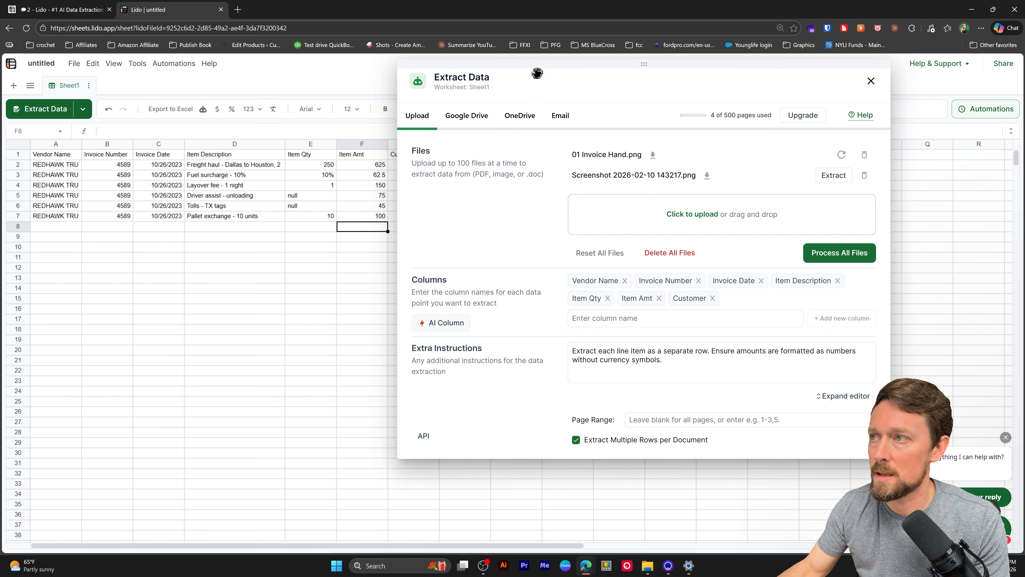
pyautogui.moveTo(524, 64); pyautogui.dragTo(630, 171)
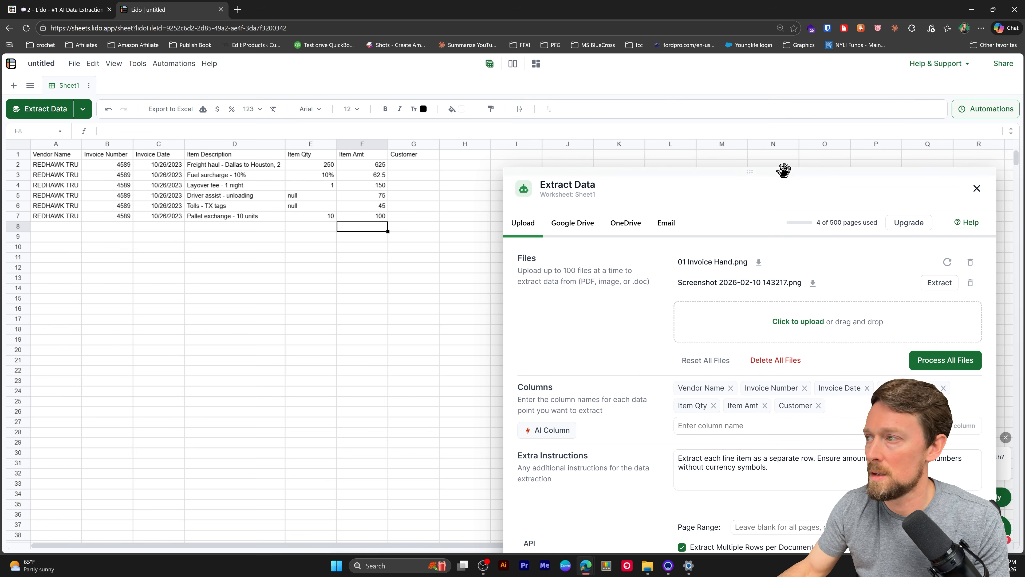
pyautogui.click(942, 284)
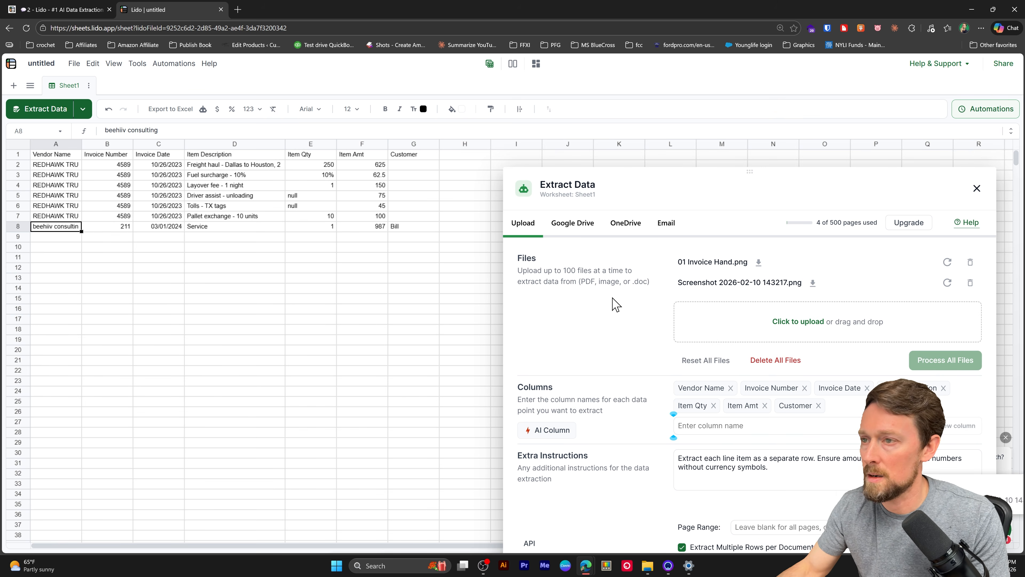
# Check the values in row 8 against the handwritten invoice image, and close the image and the Extract Data dialog.
pyautogui.click(20, 226)
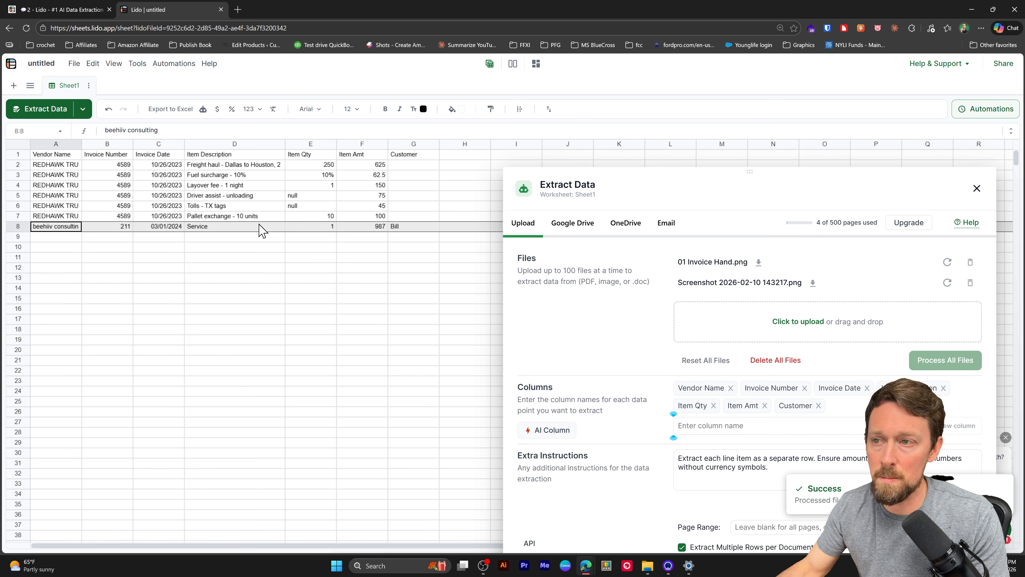
pyautogui.click(382, 229)
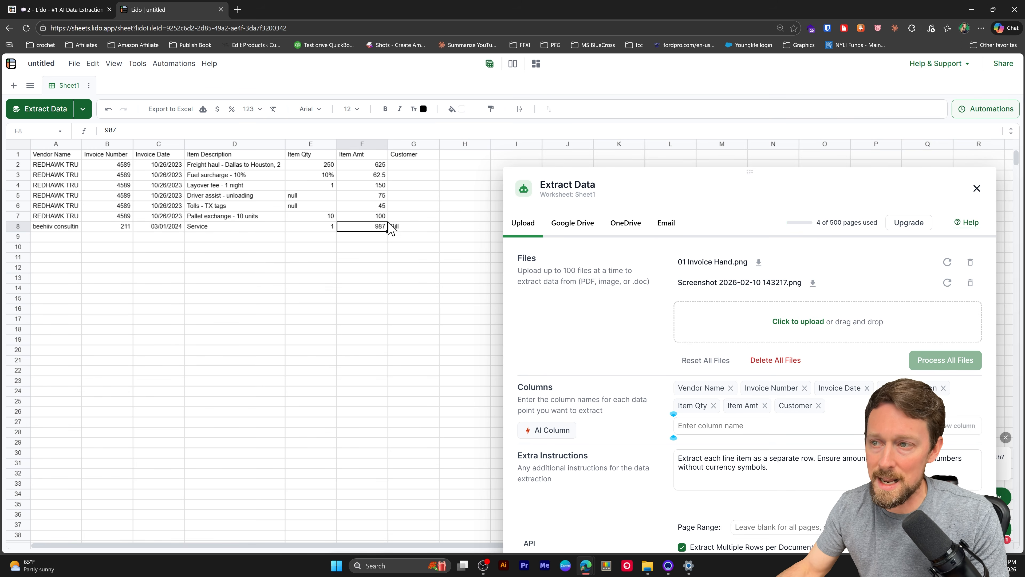
pyautogui.click(401, 227)
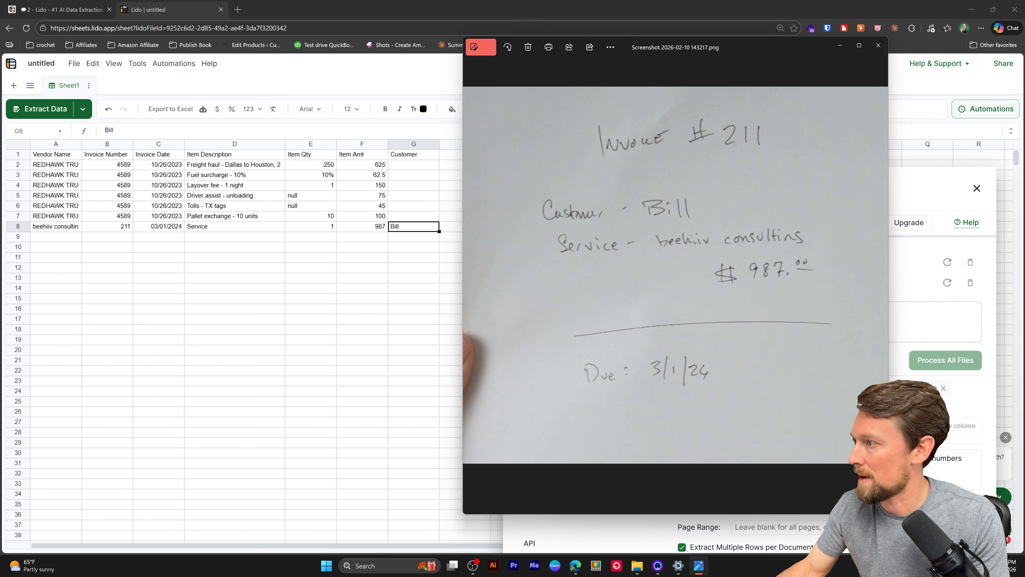
pyautogui.click(979, 192)
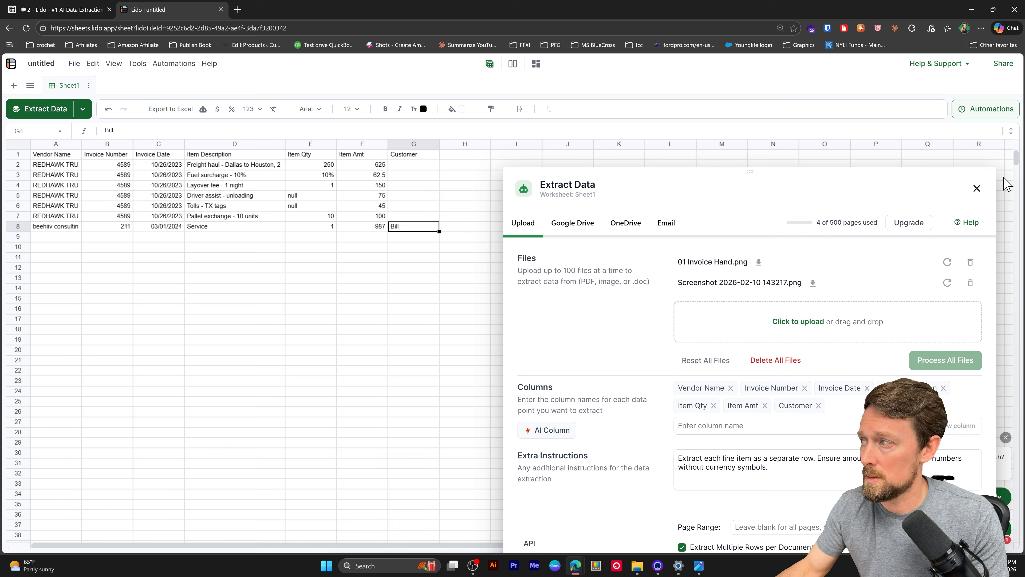
pyautogui.click(977, 189)
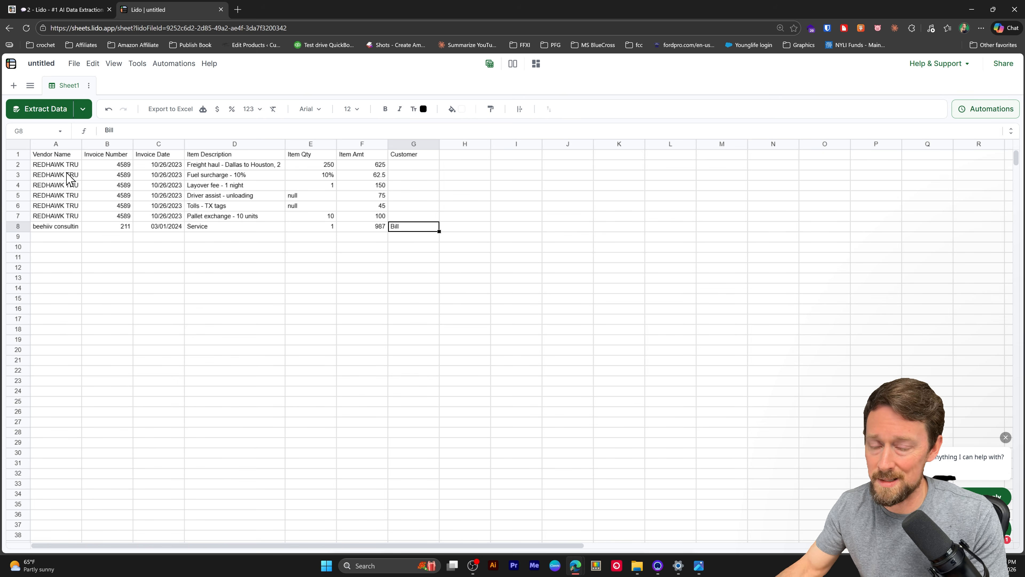
# Export the sheet's values to Excel, open the downloaded untitled (1).xlsx, and enable editing.
pyautogui.click(75, 65)
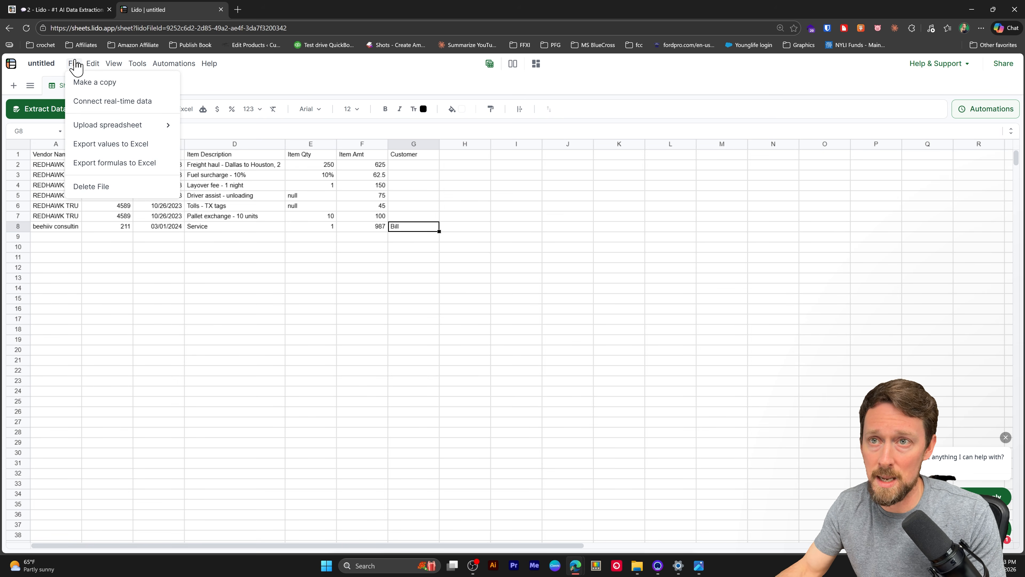
pyautogui.click(111, 145)
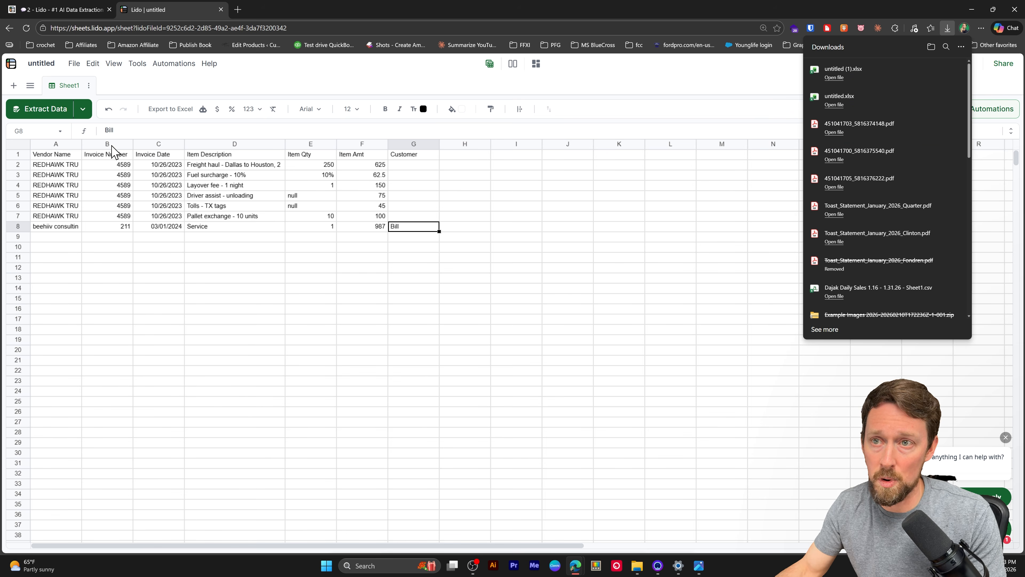
pyautogui.click(880, 79)
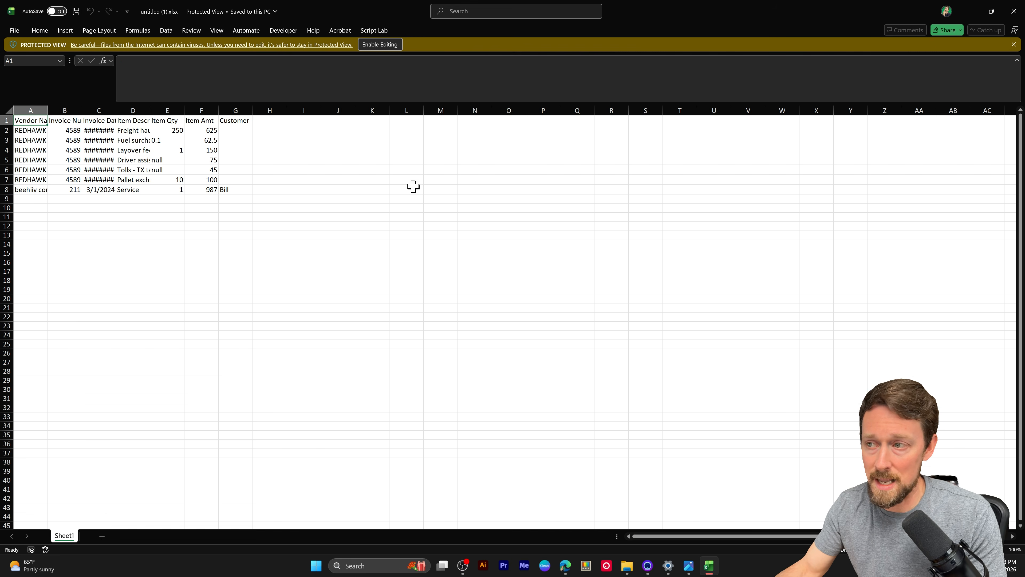
pyautogui.click(381, 46)
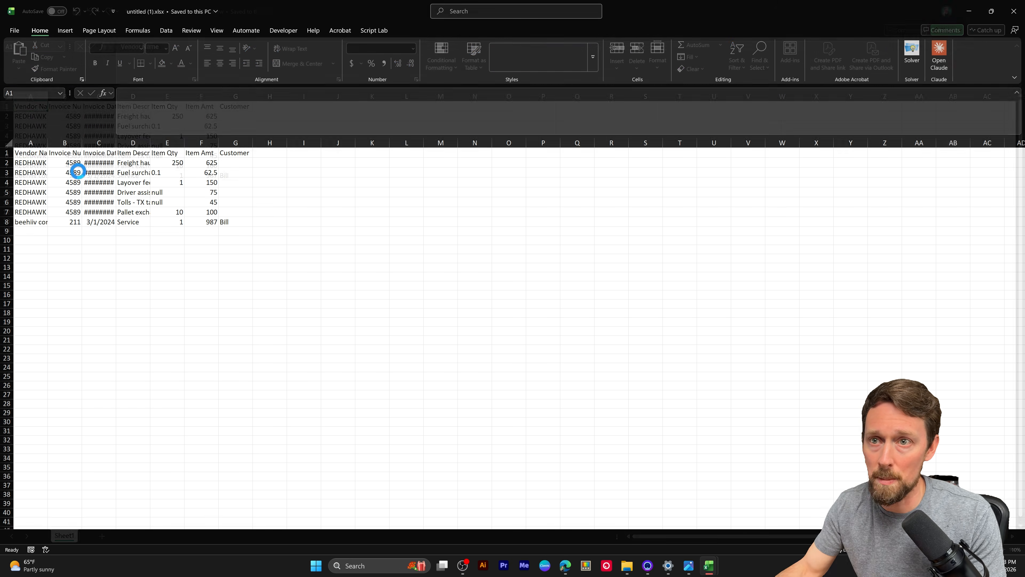
# AutoFit the column widths of the whole exported table in Excel.
pyautogui.hotkey('ctrl', 'a')
pyautogui.hotkey('alt', 'h')
pyautogui.press('o')
pyautogui.press('i')
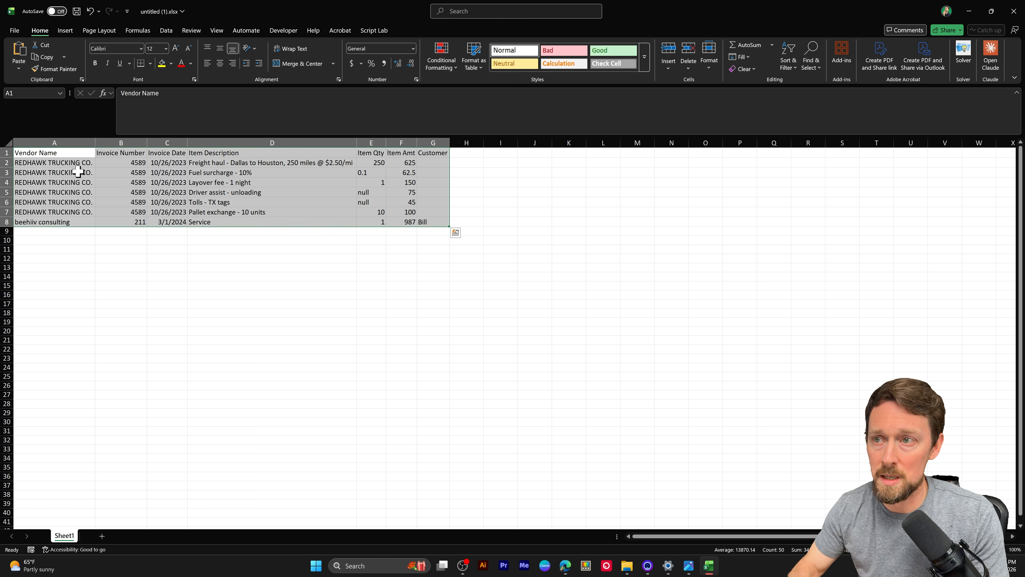
pyautogui.scroll(4, 144, 164)
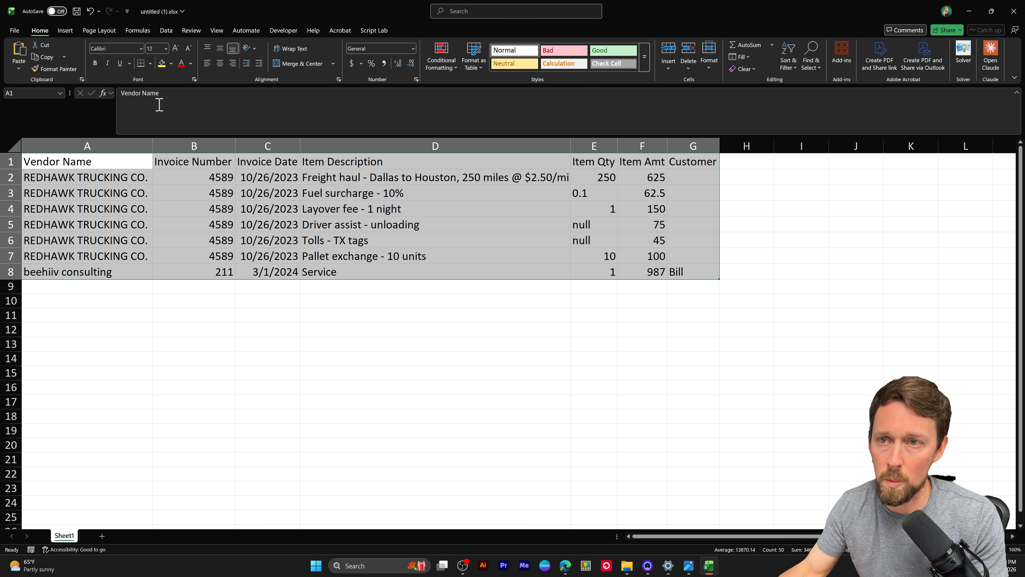
pyautogui.click(321, 177)
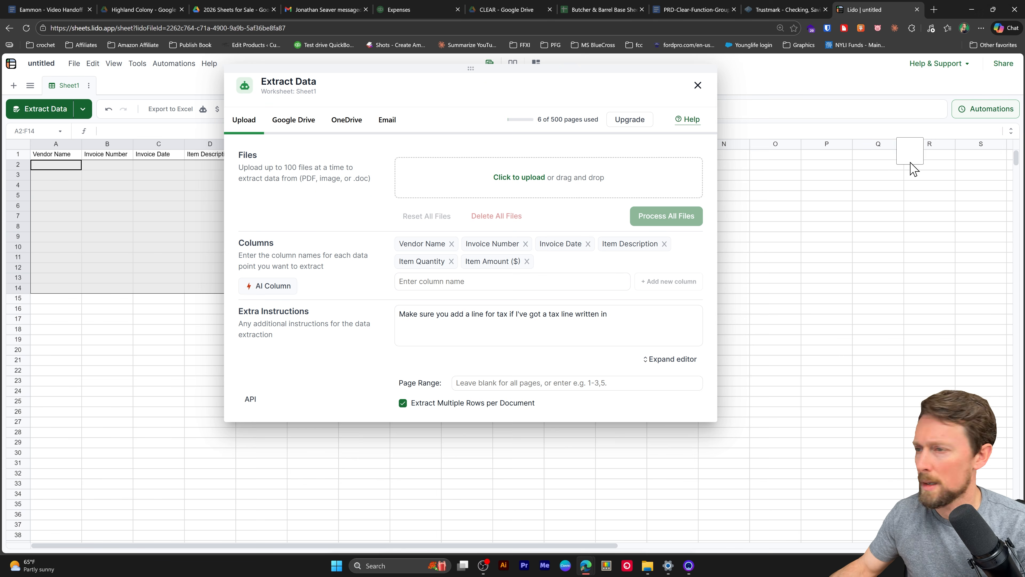
# In Lido, add 01 Handwritten PDF.pdf to the files for extraction, view its handwritten invoices, and close the PDF.
pyautogui.moveTo(499, 178)
pyautogui.mouseDown()
pyautogui.moveTo(492, 172)
pyautogui.moveTo(504, 182)
pyautogui.mouseUp()
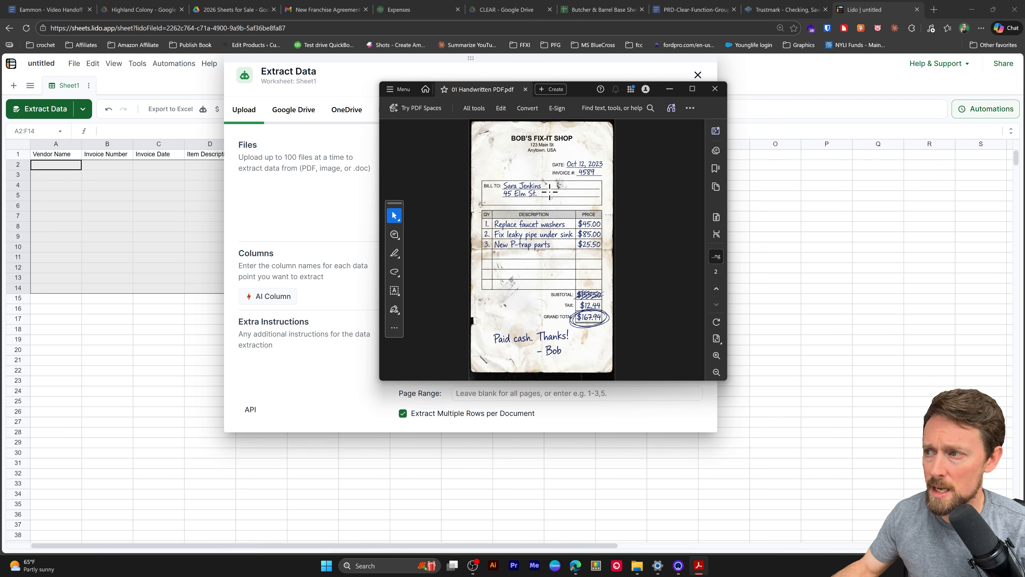
pyautogui.scroll(-1, 550, 194)
pyautogui.scroll(1, 597, 290)
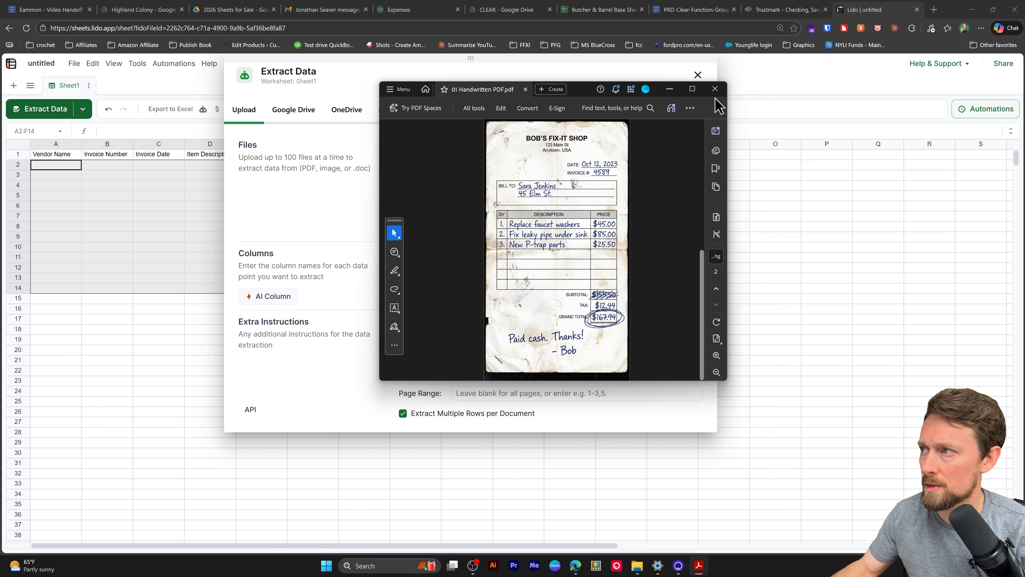
pyautogui.click(716, 89)
# Review the extra instruction about adding a line for tax, and process all files to extract 01 Handwritten PDF.pdf.
pyautogui.moveTo(418, 333); pyautogui.dragTo(601, 332)
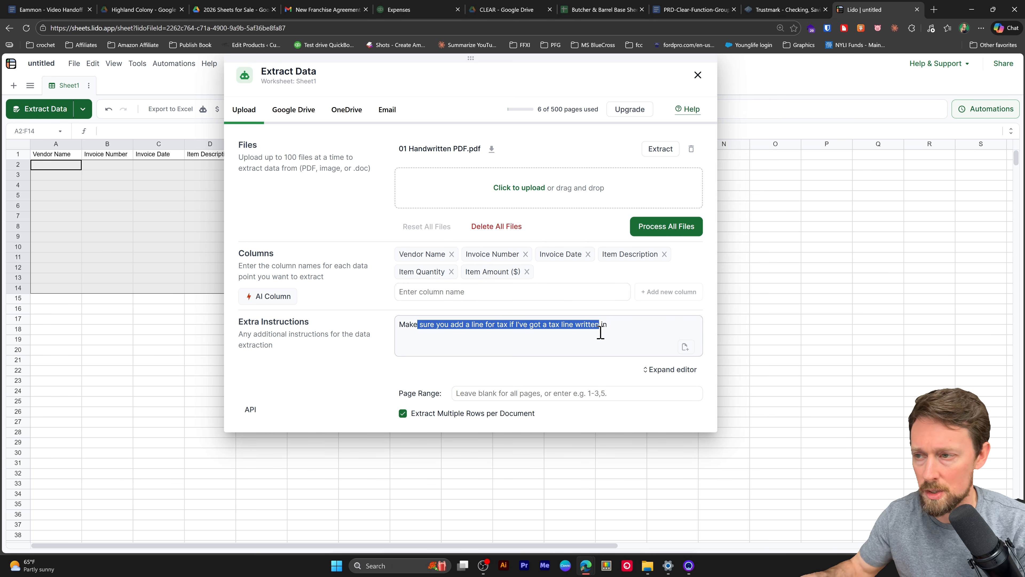
pyautogui.moveTo(605, 327); pyautogui.dragTo(370, 328)
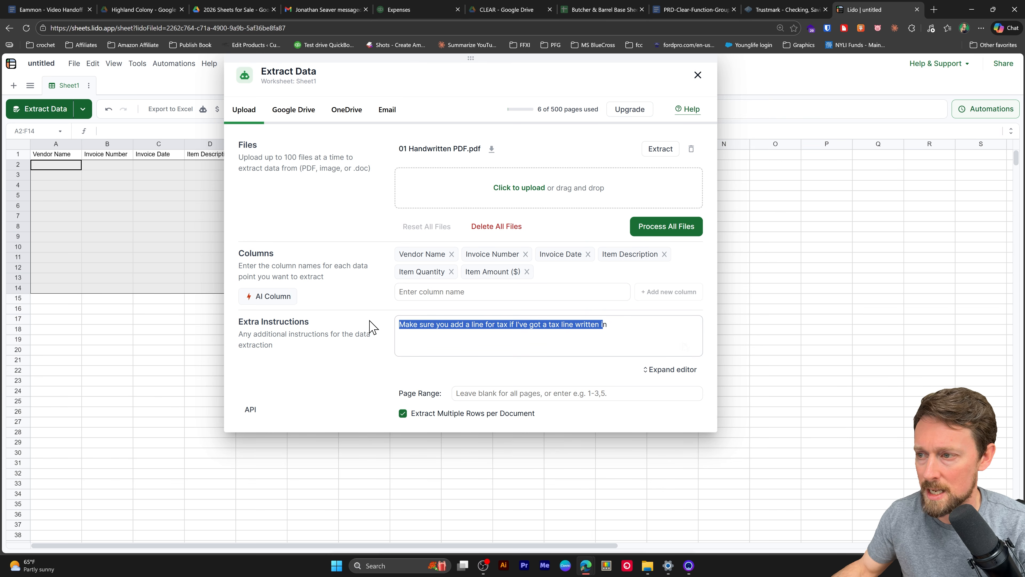
pyautogui.click(569, 336)
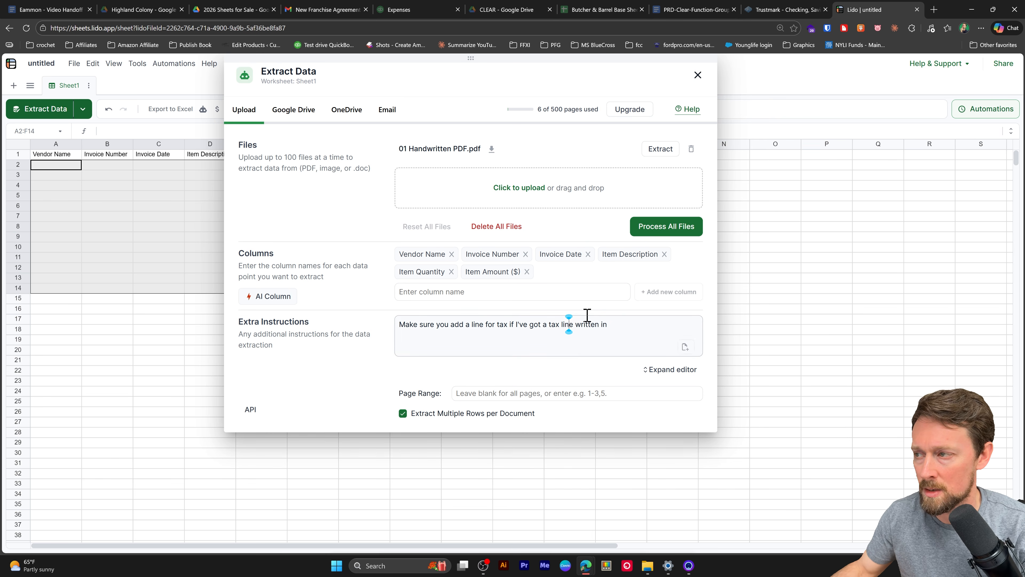
pyautogui.click(661, 230)
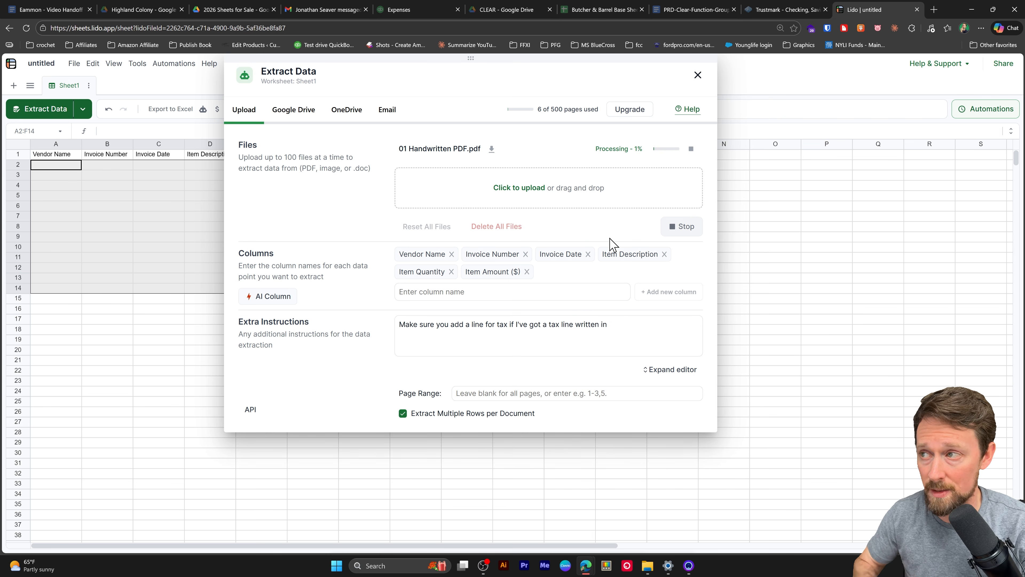